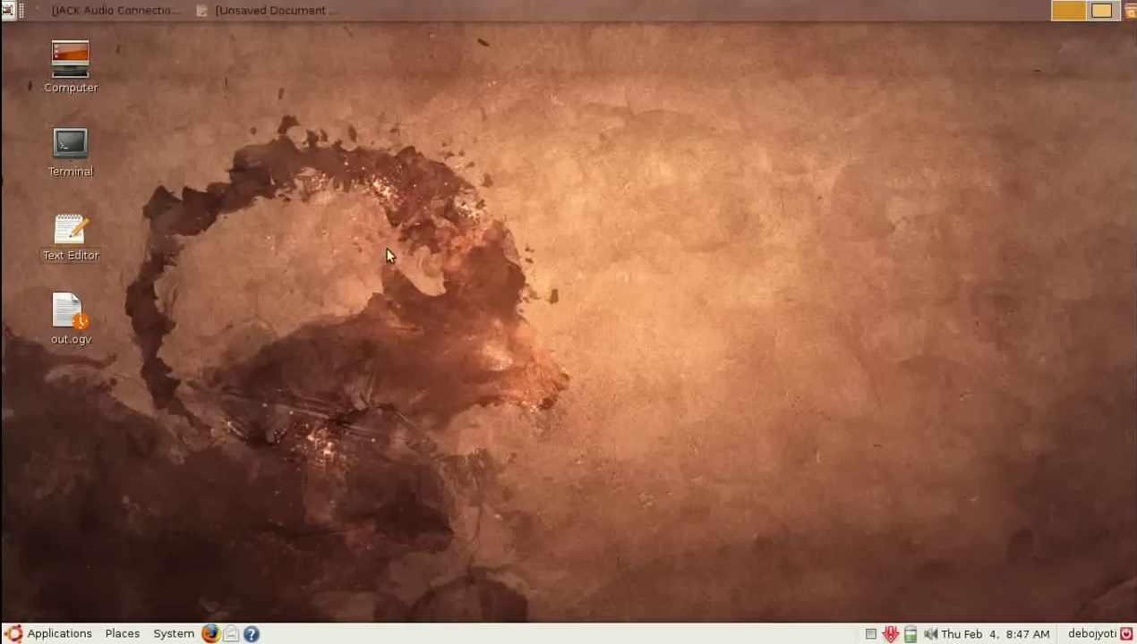
Step: Open the Examples folder inside the home folder
left_click(119, 632)
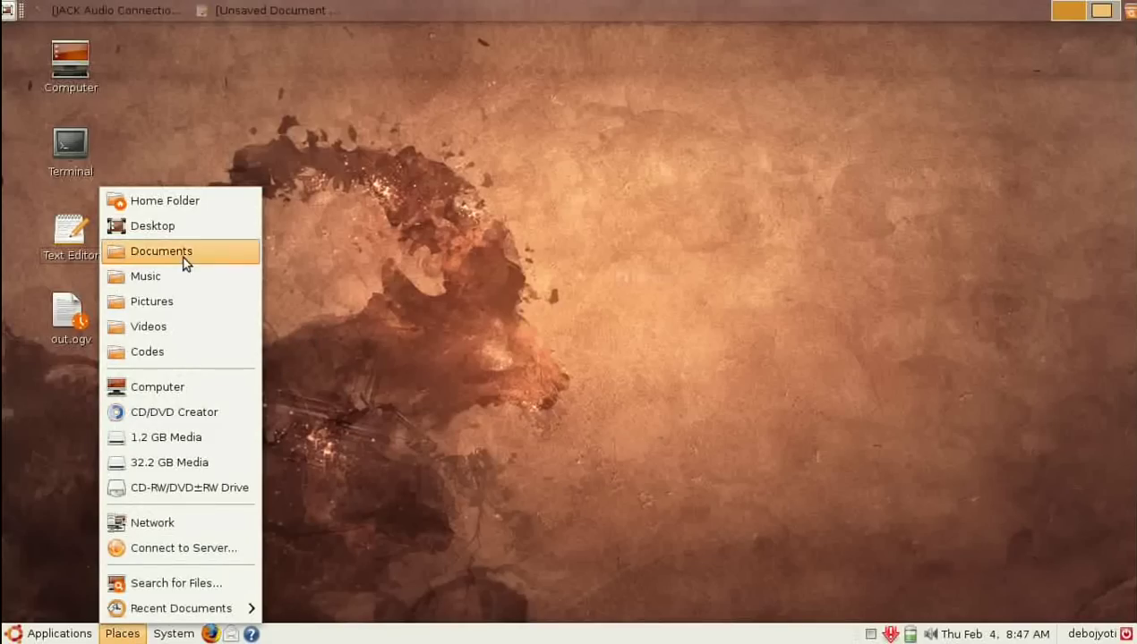
left_click(187, 198)
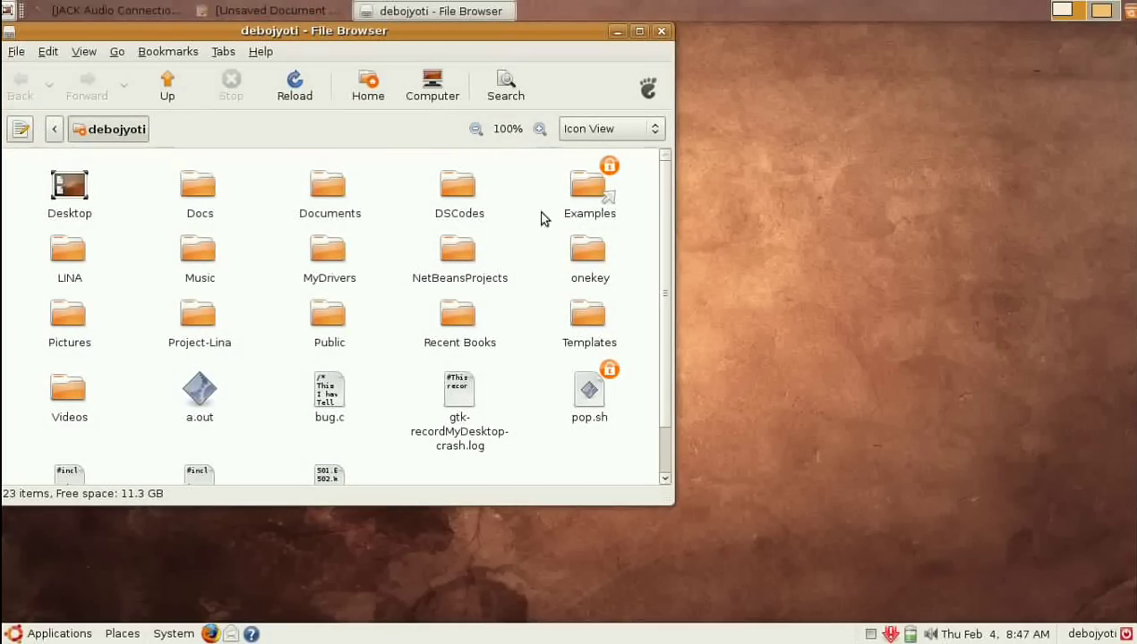
left_click(588, 186)
double_click(589, 186)
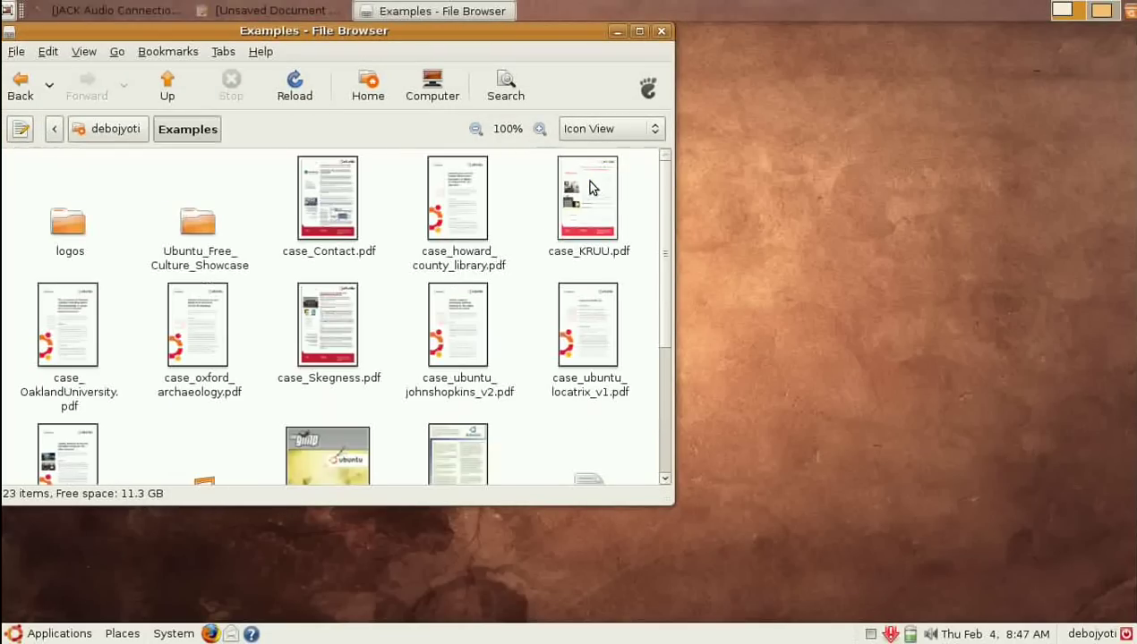
Step: Find oo-maxwell.odt in the Examples folder and open it in OpenOffice.org Writer
key("Down")
key("Down")
key("Down")
key("Down")
key("Down")
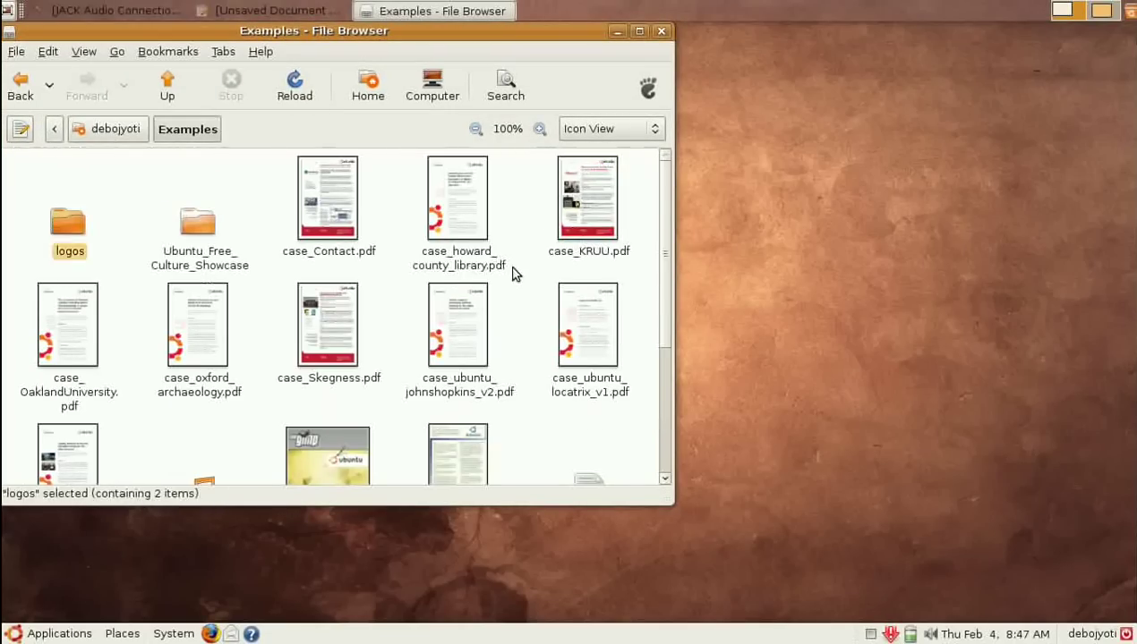
key("Up")
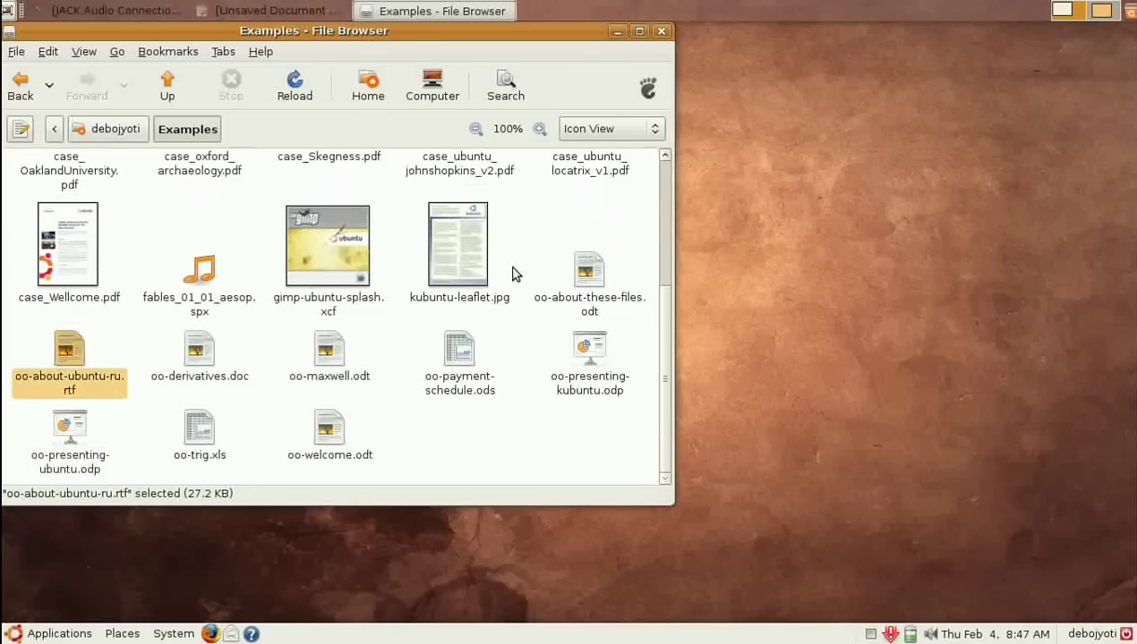
key("Right")
key("Right")
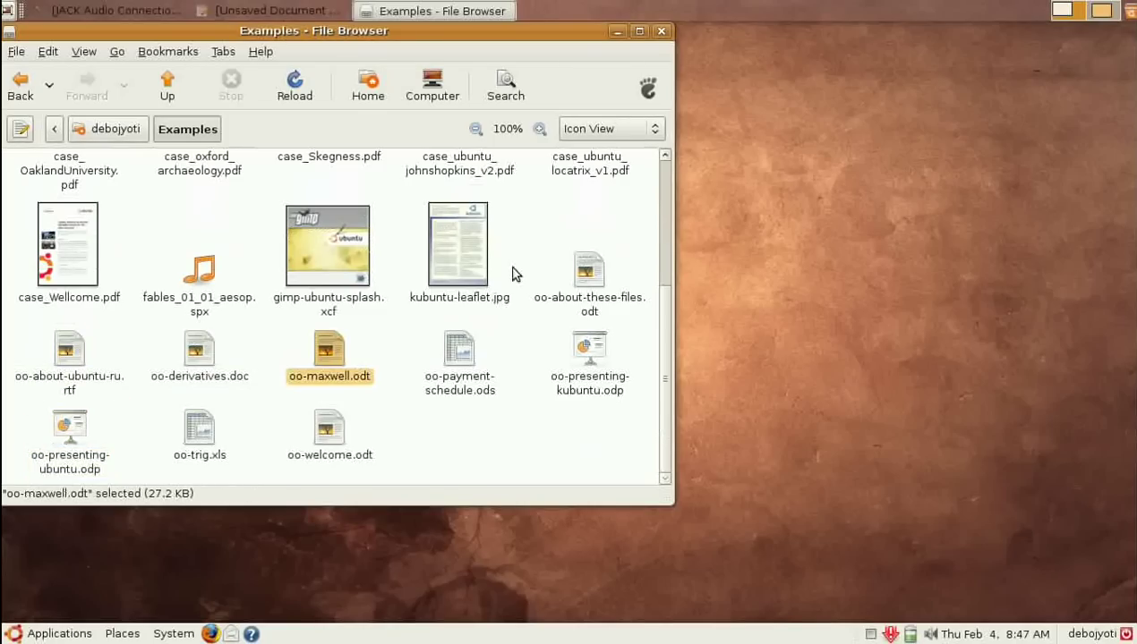
double_click(329, 374)
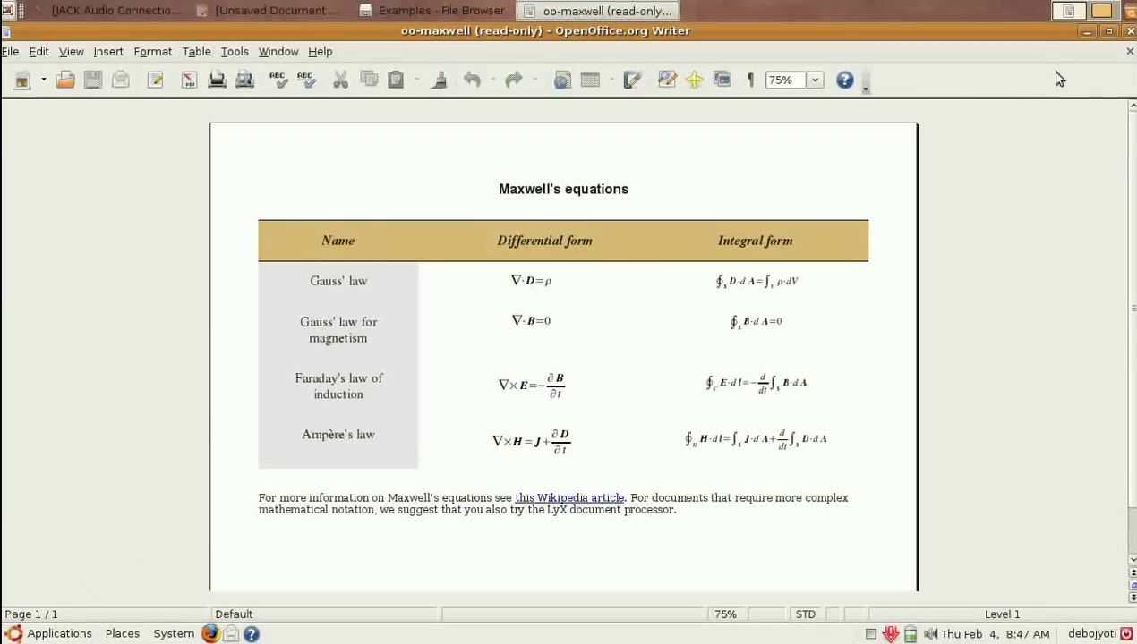
left_click(1086, 31)
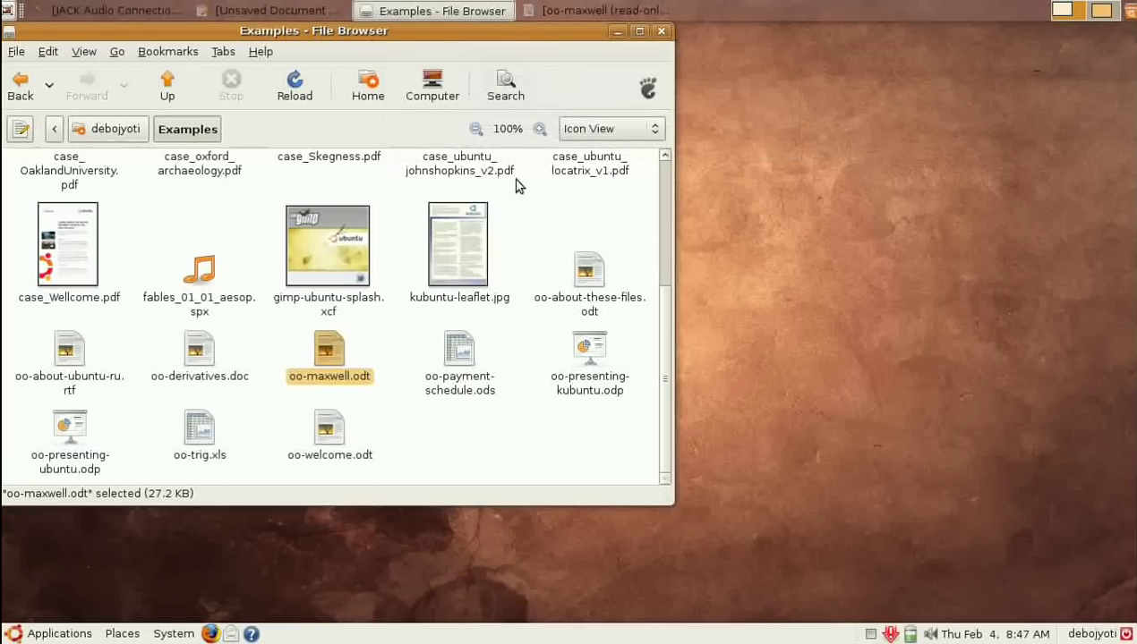
left_click(579, 11)
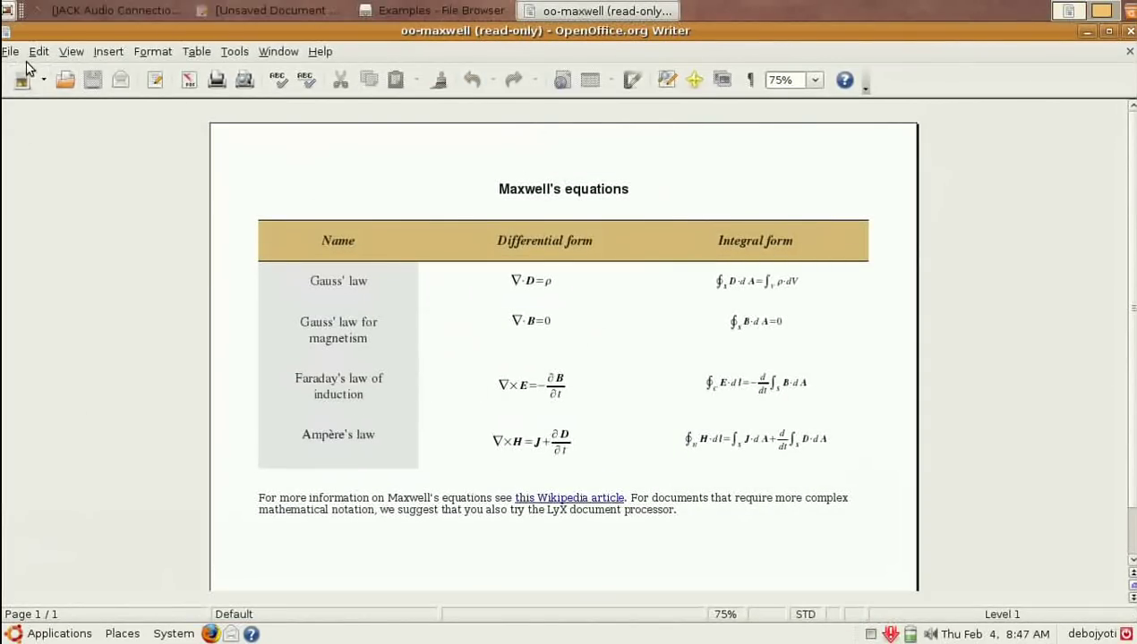
left_click(12, 52)
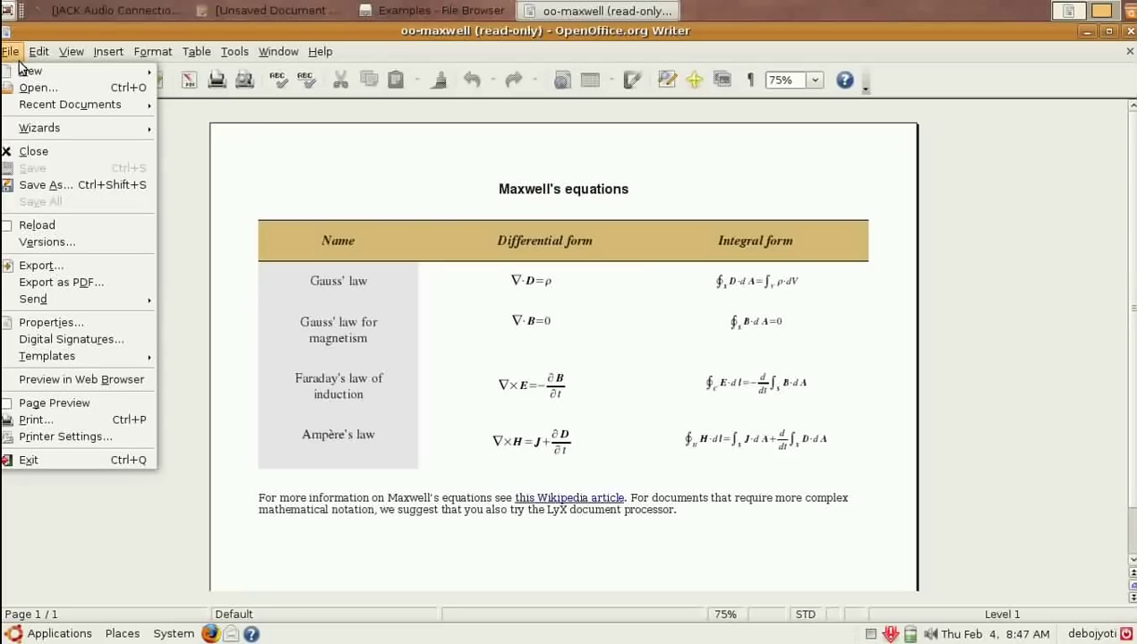
left_click(46, 184)
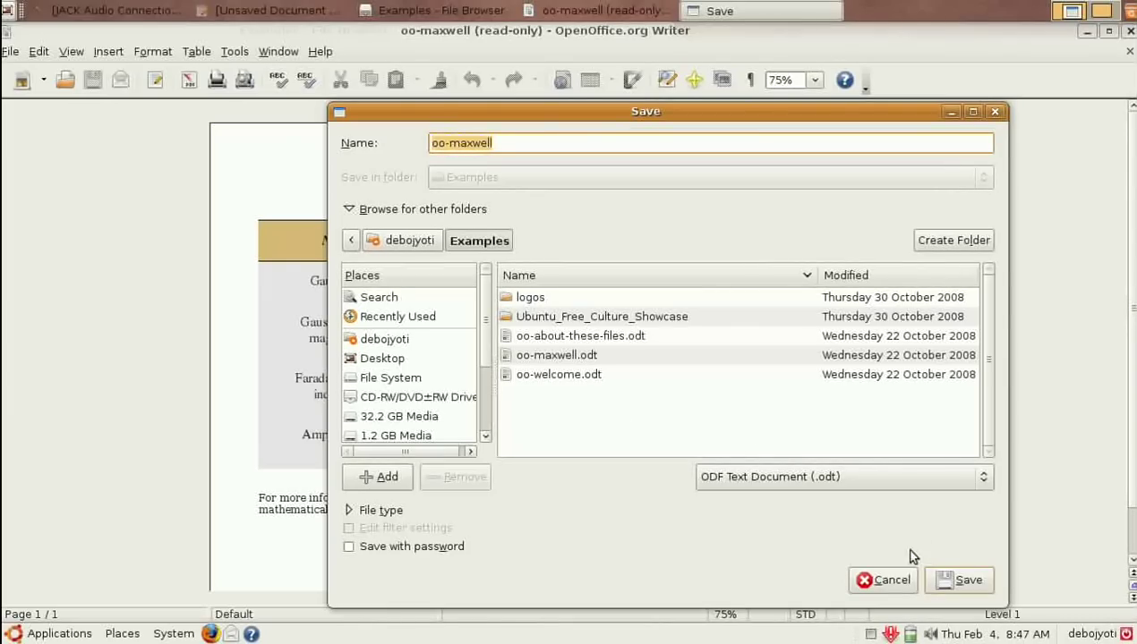
left_click(891, 582)
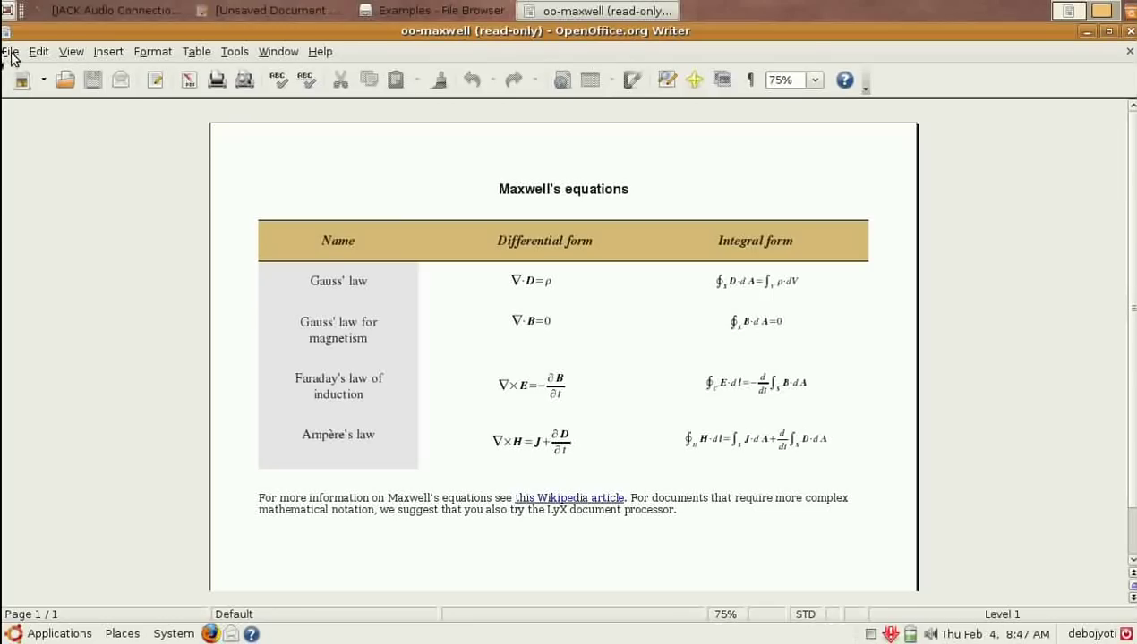
Step: Start saving a copy of the oo-maxwell document with the Desktop as its destination folder
left_click(9, 52)
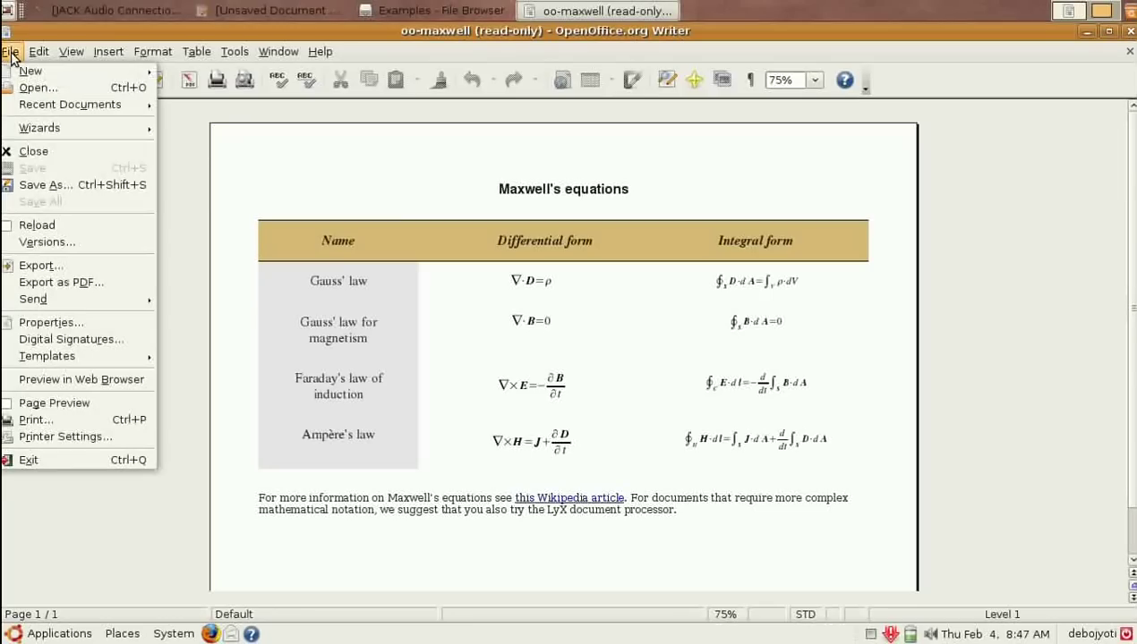
left_click(71, 183)
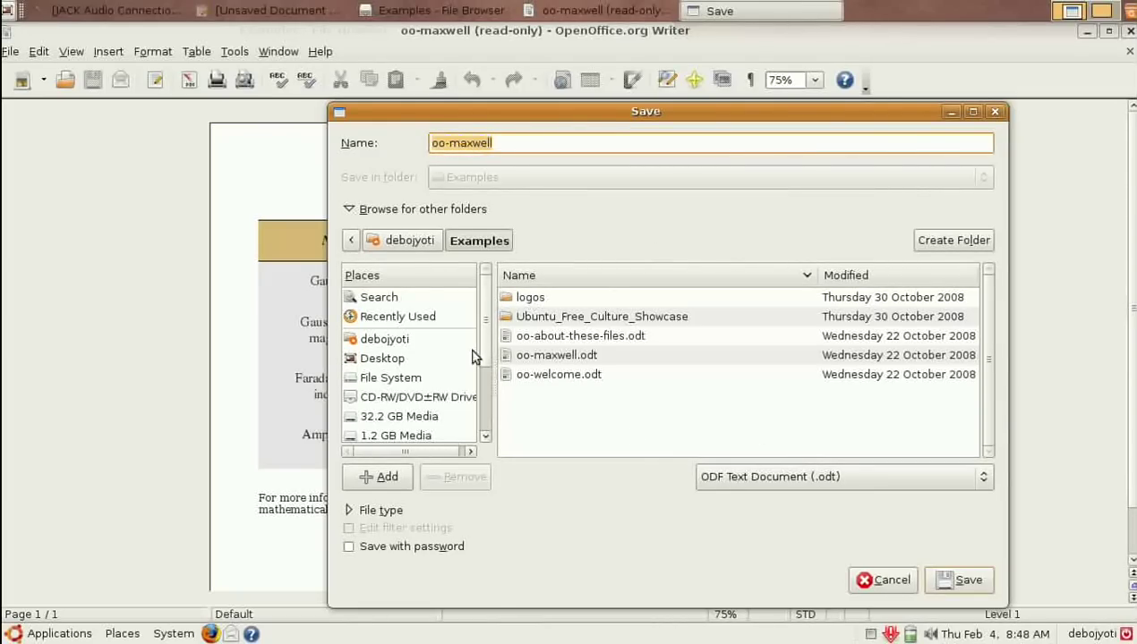
left_click(398, 377)
left_click(394, 360)
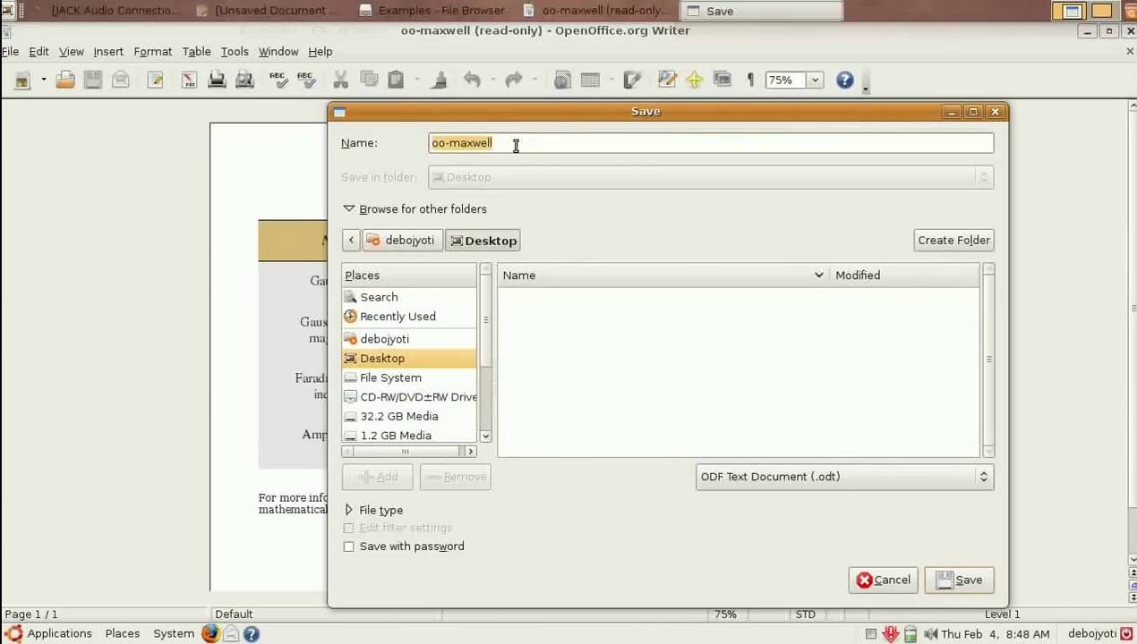
Step: Set the file format of the saved copy to Microsoft Word 97/2000/XP (.doc)
left_click(969, 482)
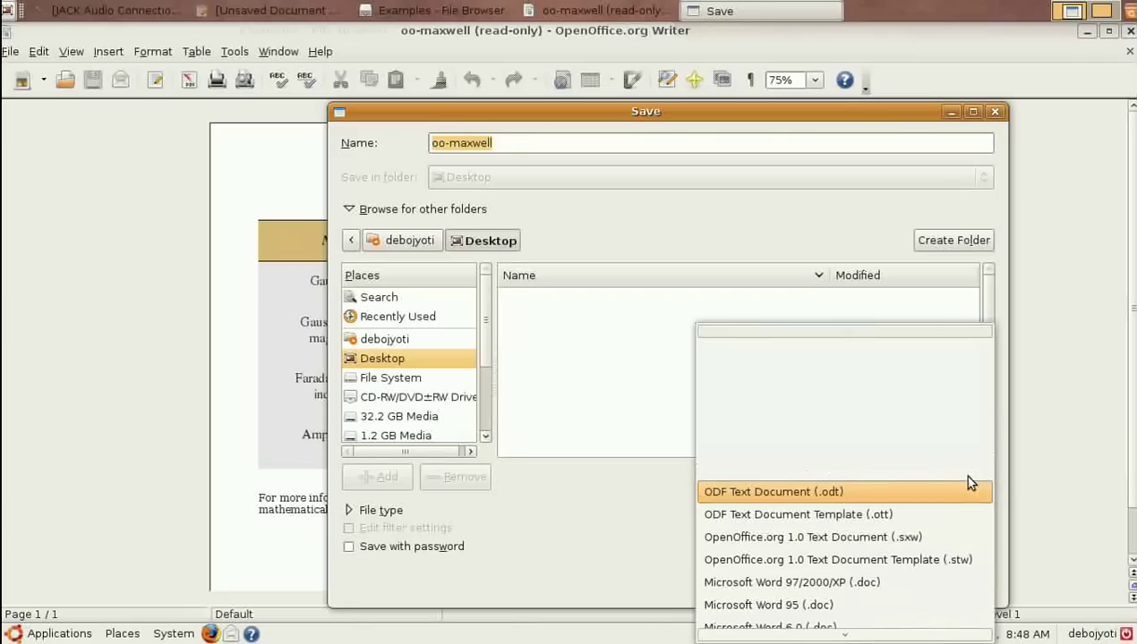
key("Down")
key("Down")
key("Down")
key("Down")
key("Down")
key("Down")
key("Down")
key("Down")
key("Down")
key("Down")
key("Down")
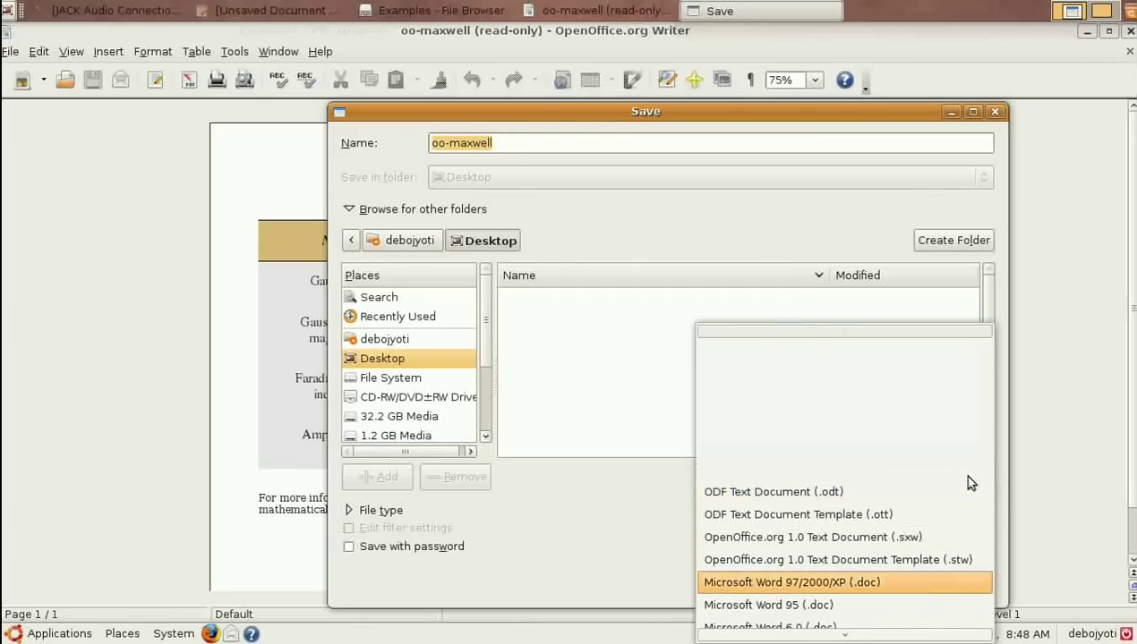
key("Down")
key("Down")
key("Down")
key("Down")
key("Down")
key("Down")
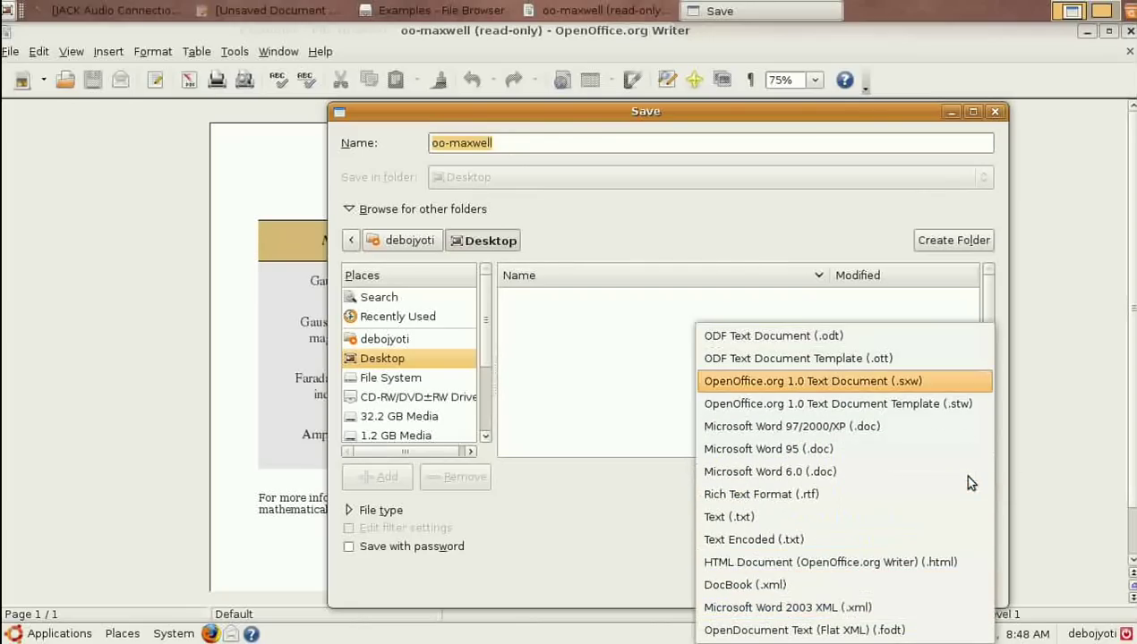
key("Down")
key("Down")
key("Down")
key("Up")
key("Up")
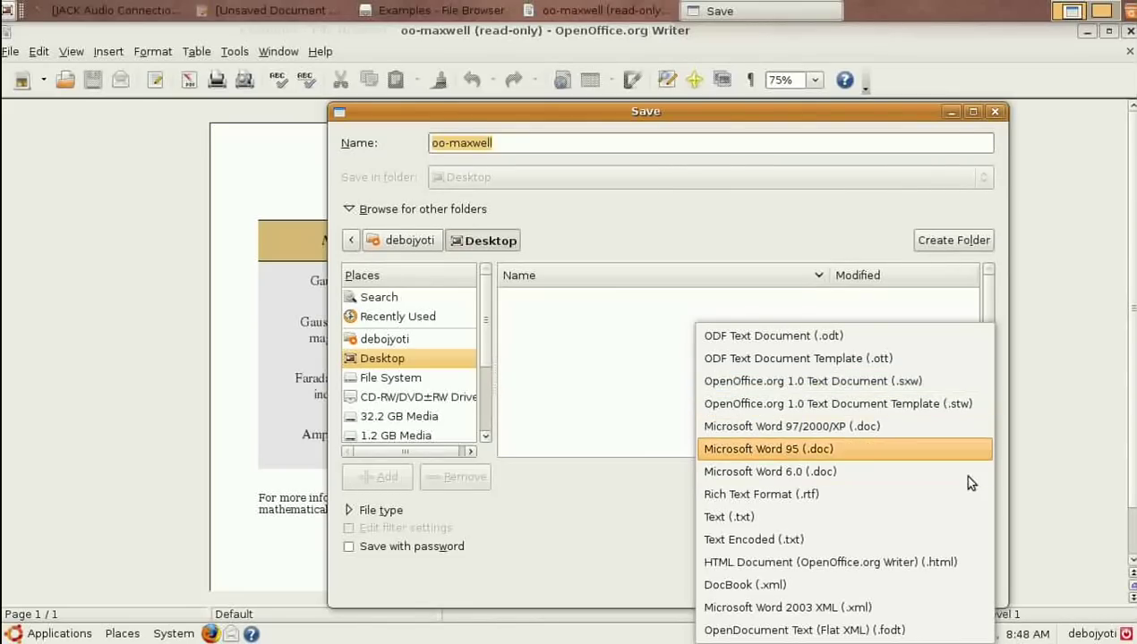
key("Down")
key("Down")
key("Down")
key("Down")
key("Down")
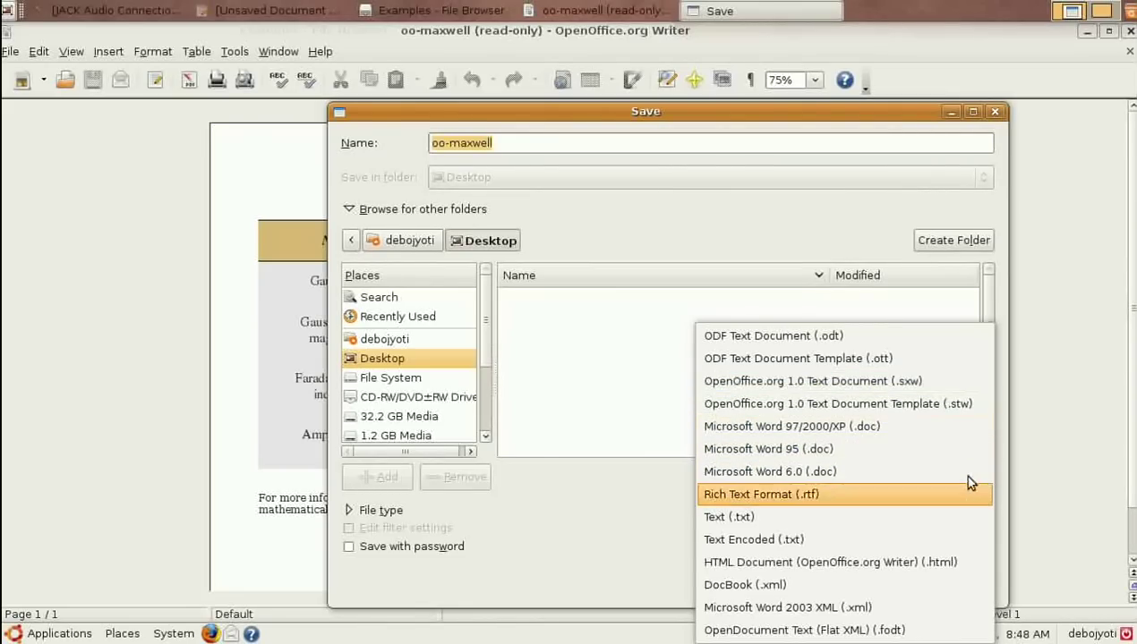
key("Down")
key("Down")
key("Down")
key("Down")
key("Down")
key("Down")
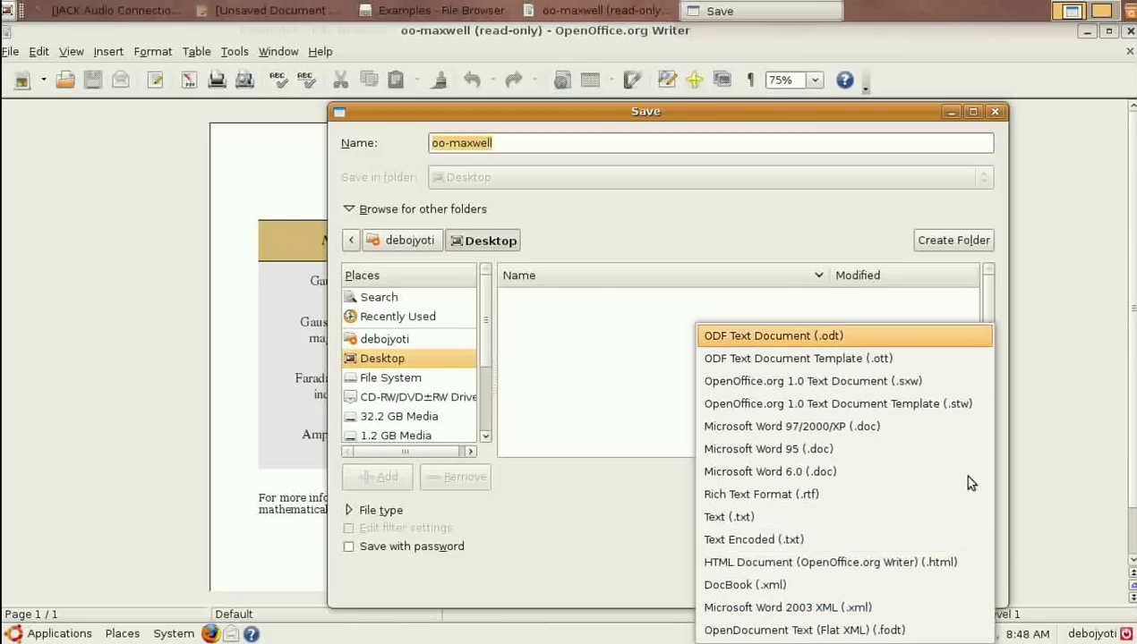
key("Down")
key("Down")
key("Down")
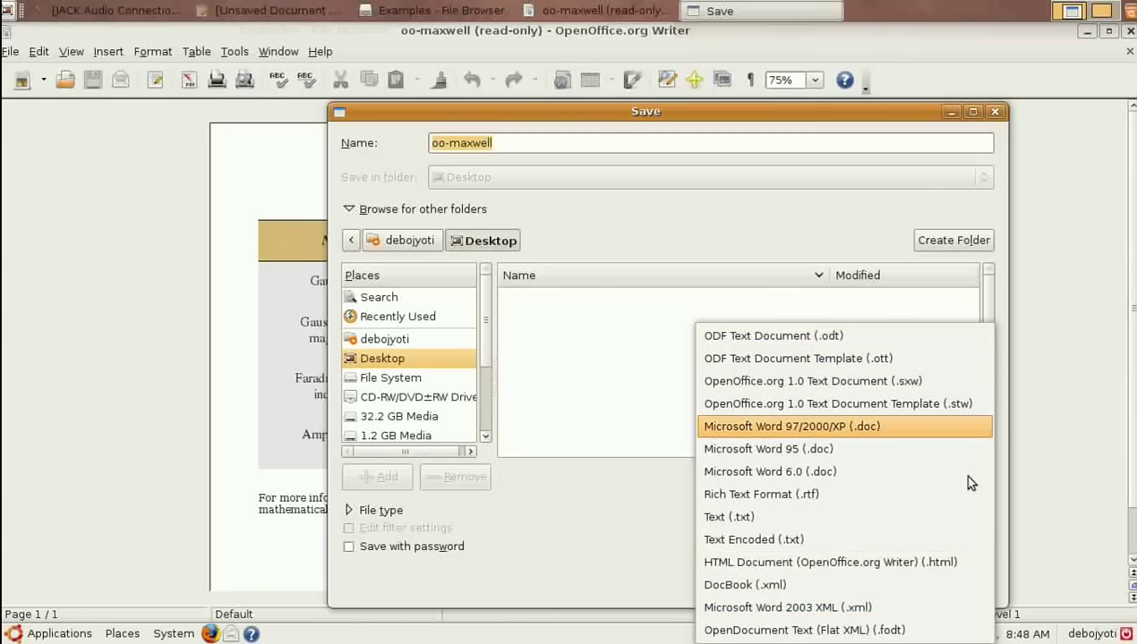
key("Return")
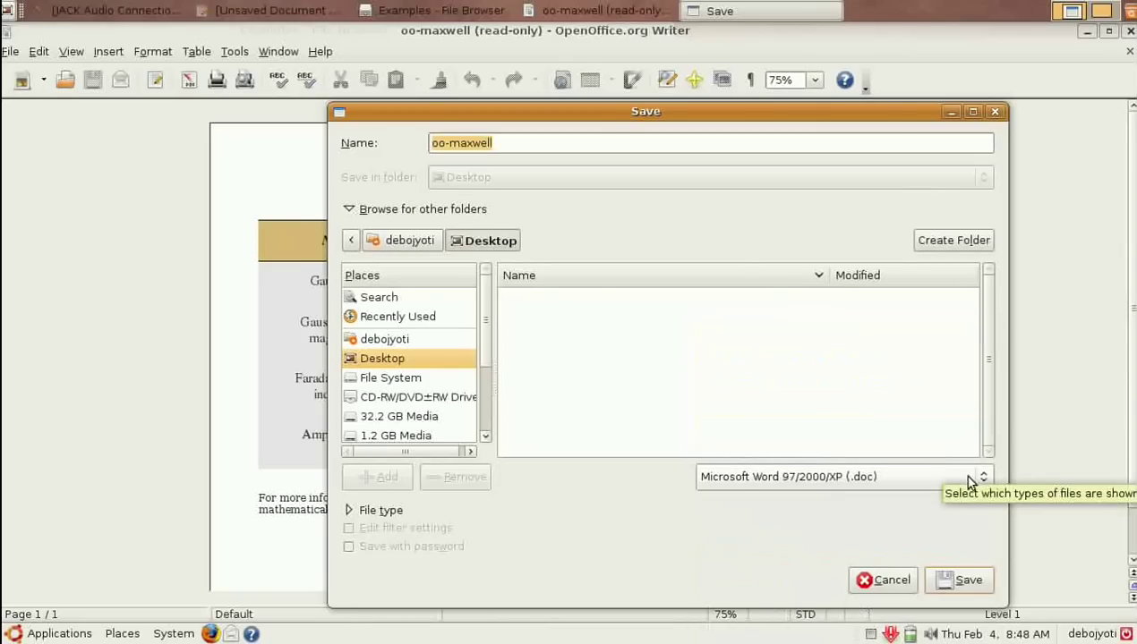
Step: Save the oo-maxwell copy and agree to keep the Microsoft Word 97/2000/XP format
left_click(954, 587)
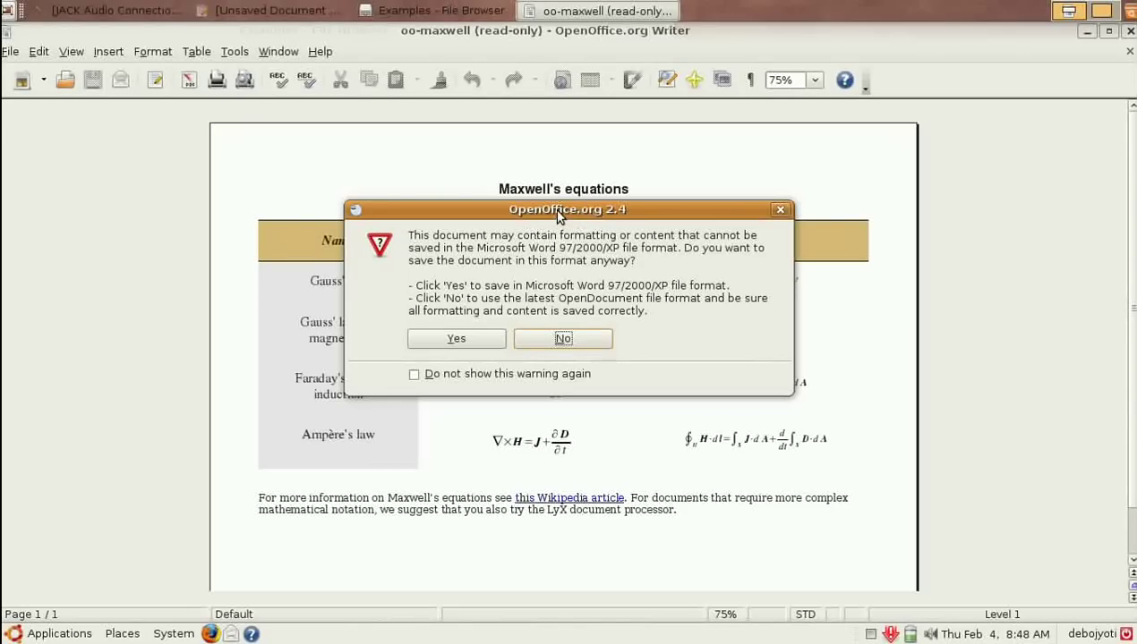
left_click_drag(556, 213, 616, 250)
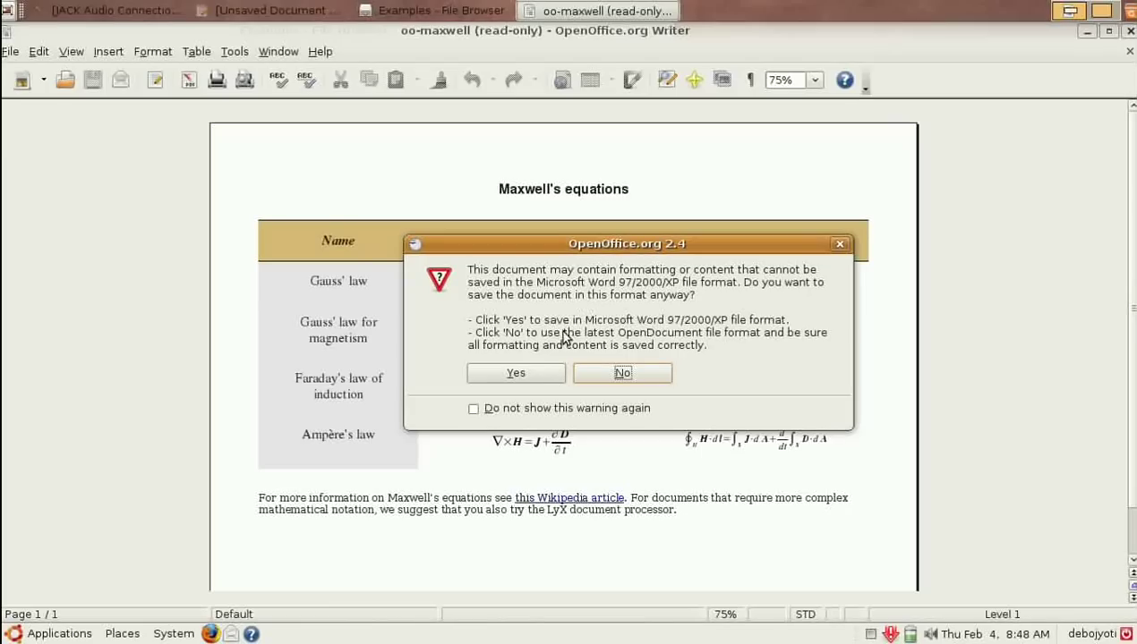
left_click(529, 371)
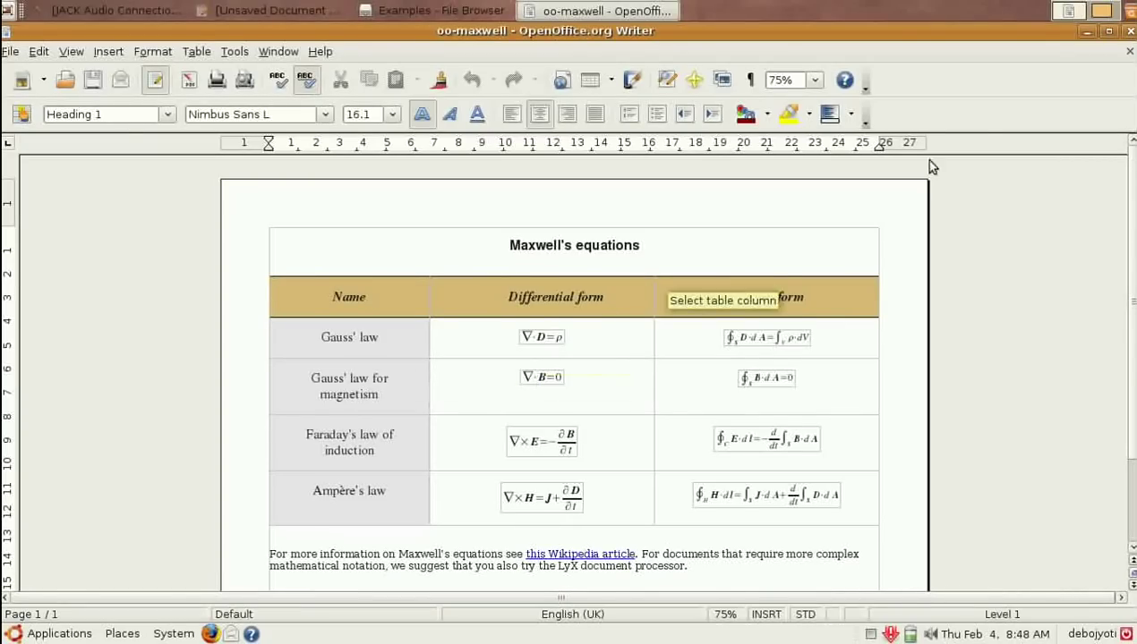
Step: Minimize the document and Examples windows and open oo-maxwell.doc from the desktop
left_click(1085, 35)
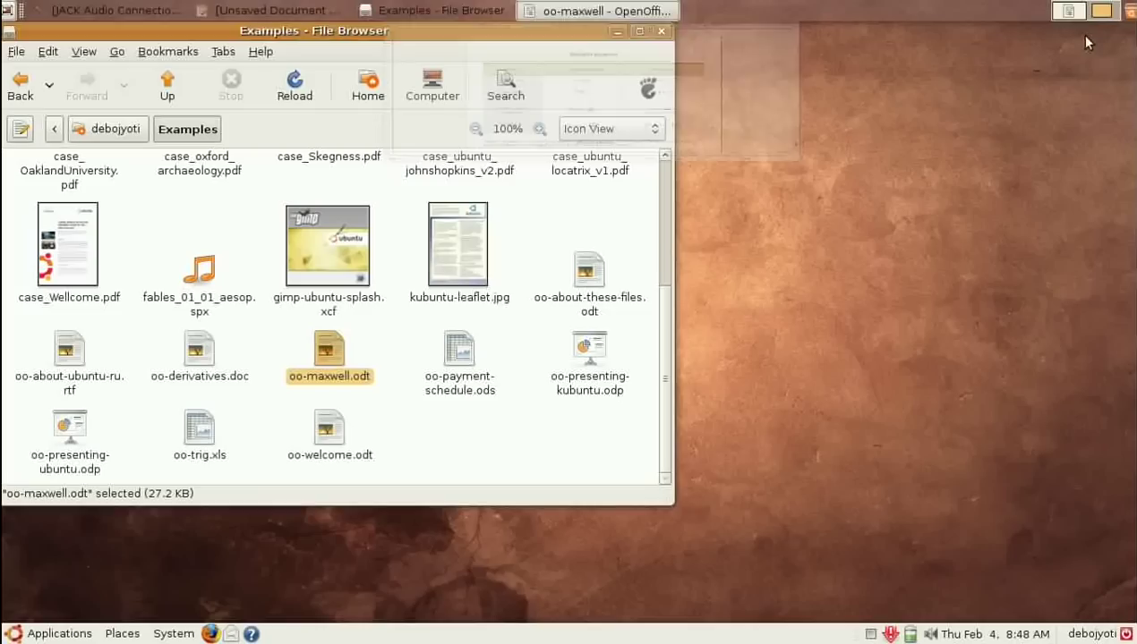
left_click(617, 33)
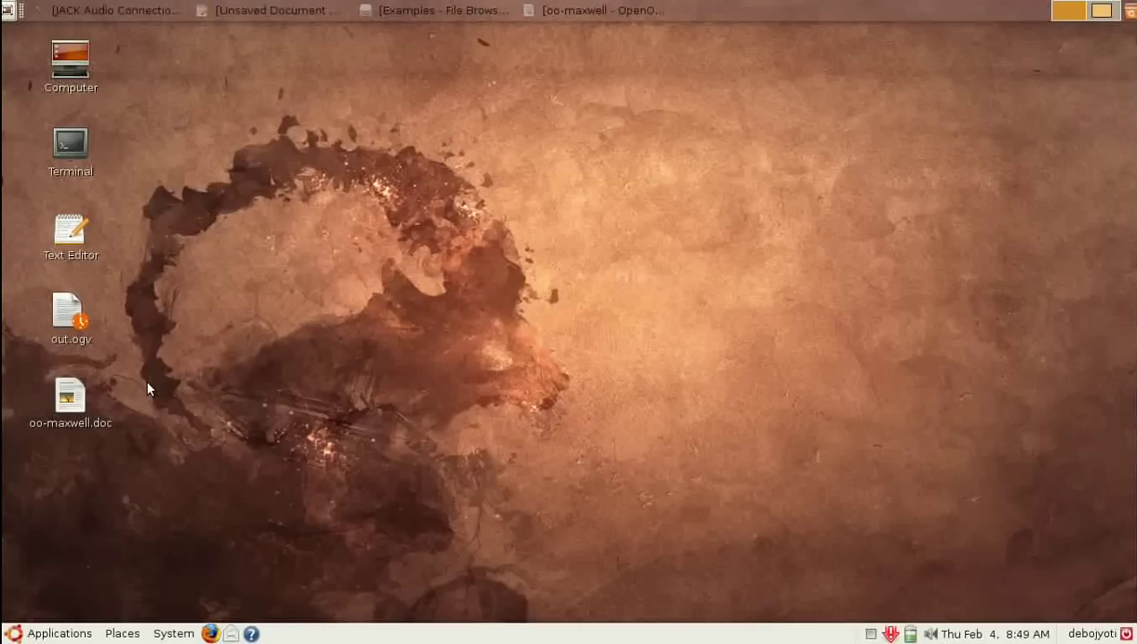
double_click(67, 407)
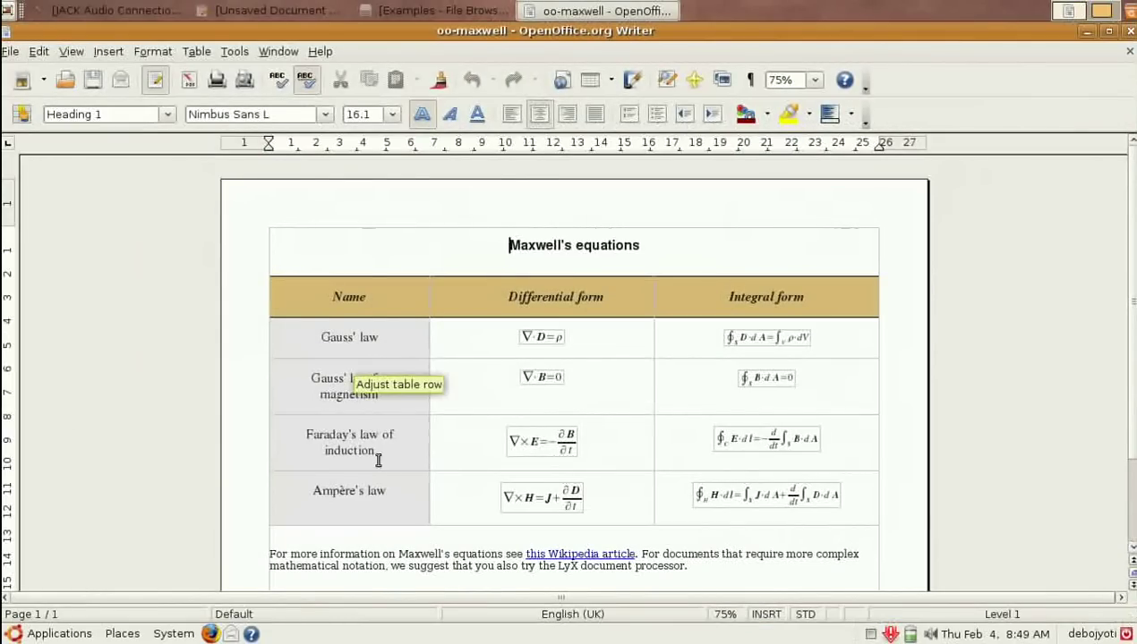
Step: Check the title, table cells, equations and closing paragraph of the converted Maxwell's equations document, and close it
key("Down")
key("Down")
key("Down")
key("Down")
key("Down")
key("Down")
key("Down")
key("Down")
key("Down")
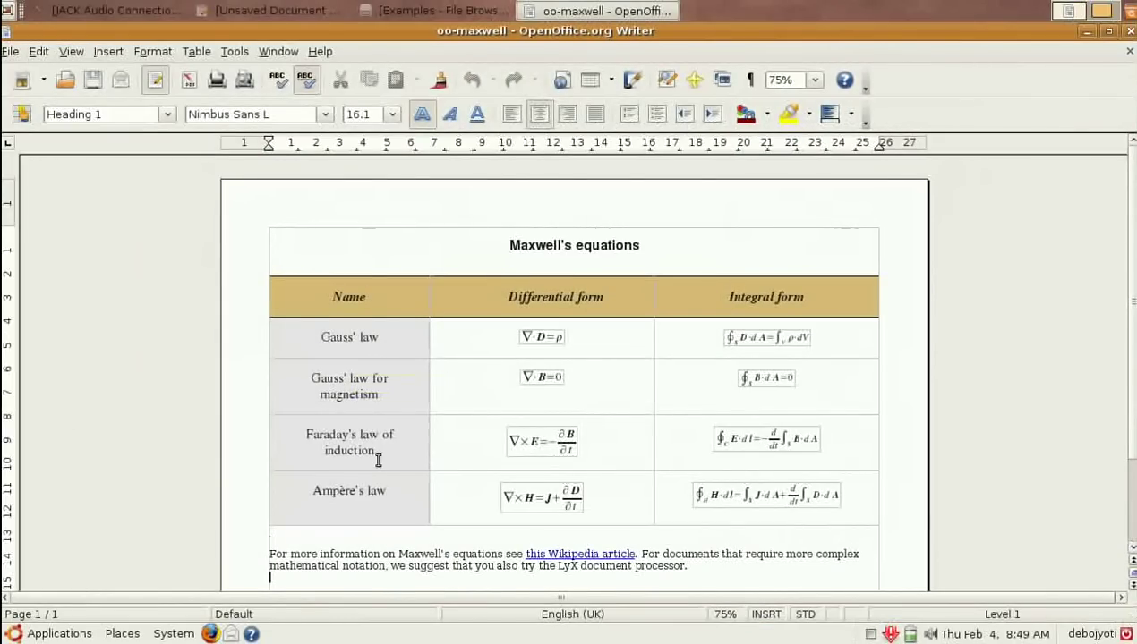
key("Up")
key("Up")
key("Up")
key("Up")
key("Up")
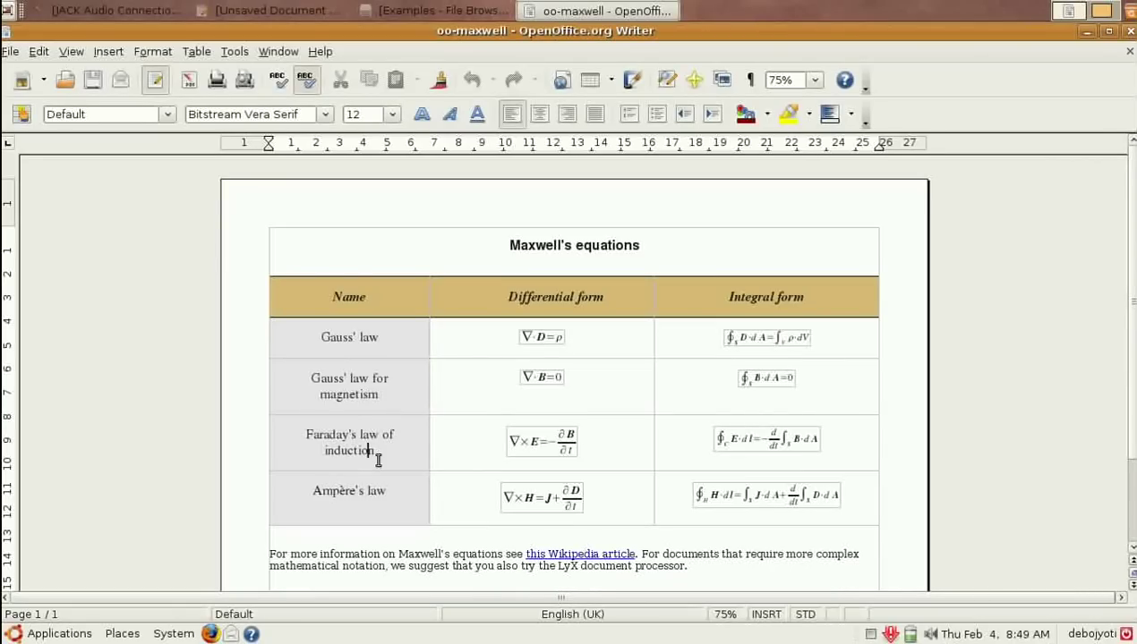
key("Up")
key("Up")
key("Up")
key("Up")
key("Up")
key("Up")
key("Up")
key("Down")
key("Down")
key("Down")
key("Down")
key("Up")
key("Up")
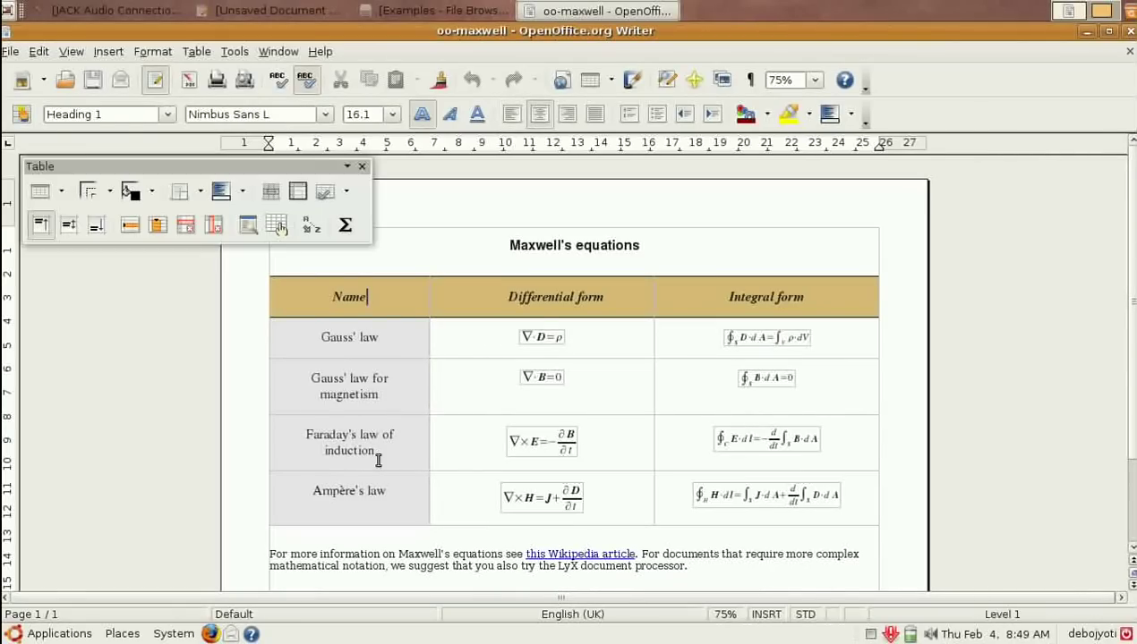
key("Down")
key("Right")
key("Right")
key("Right")
key("Right")
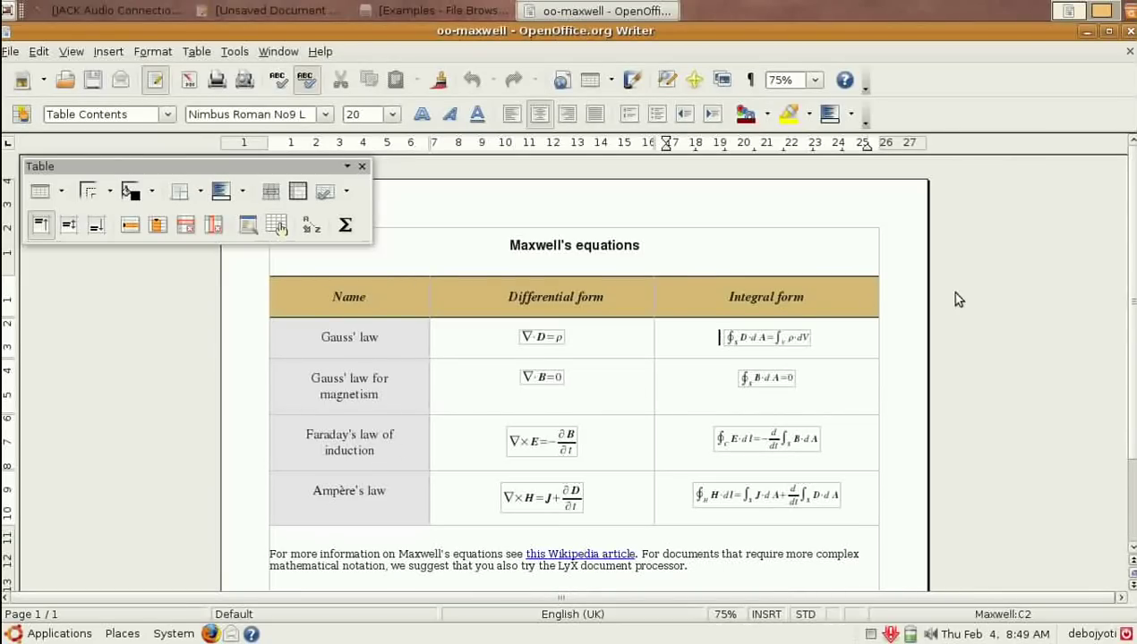
key("Up")
key("Up")
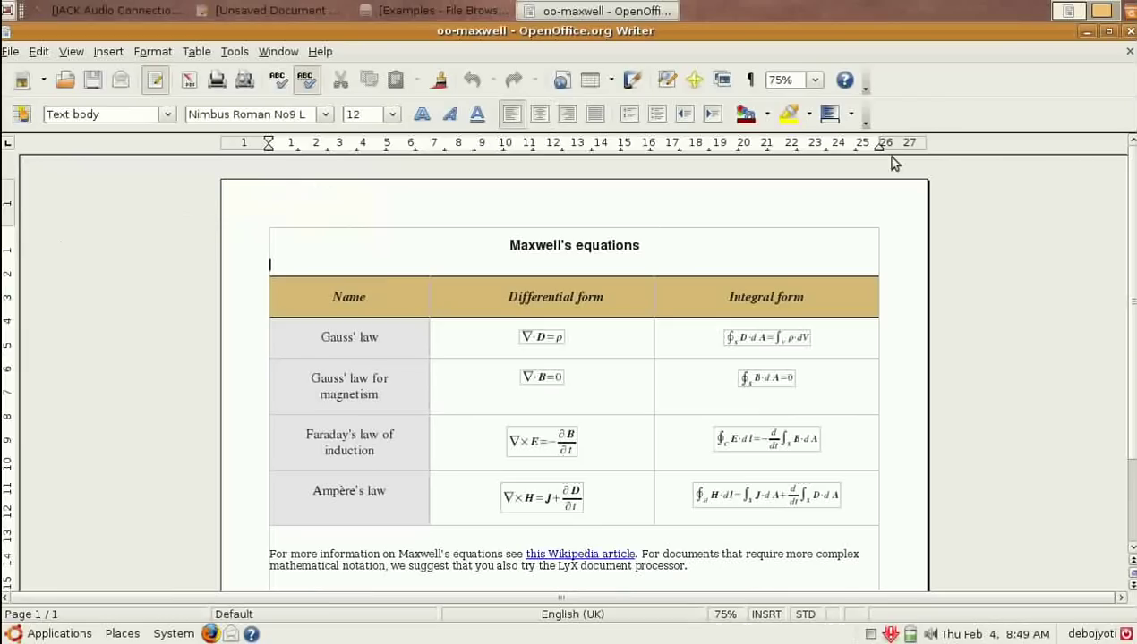
left_click(1131, 31)
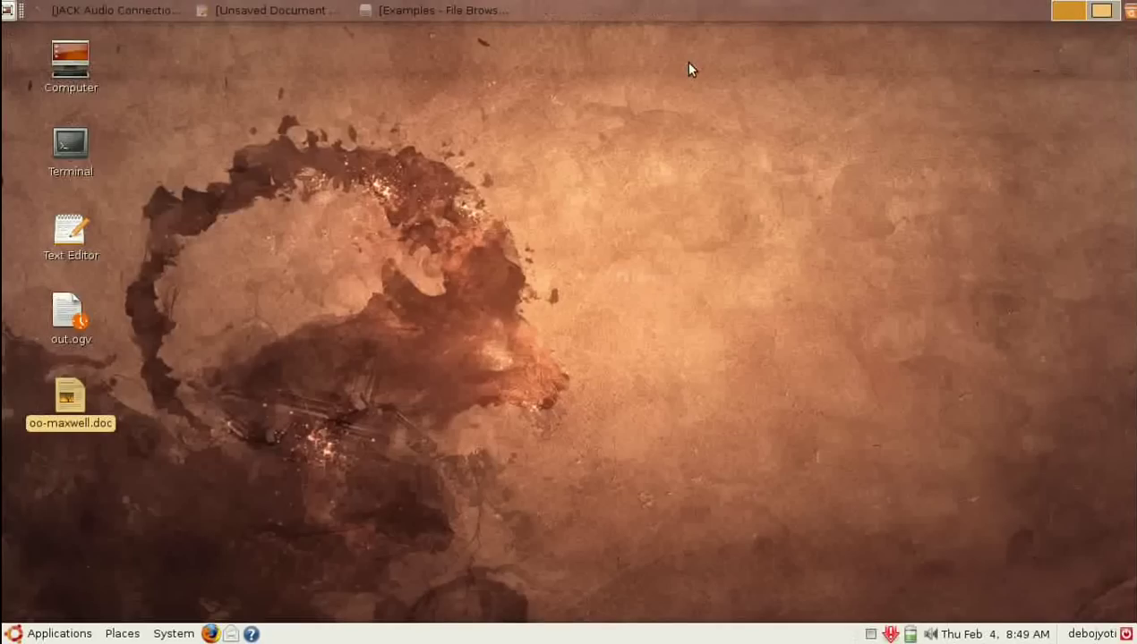
Step: Look over oo-presenting-kubuntu.odp and oo-payment-schedule.ods in the Examples folder, and minimize the folder window
left_click(426, 10)
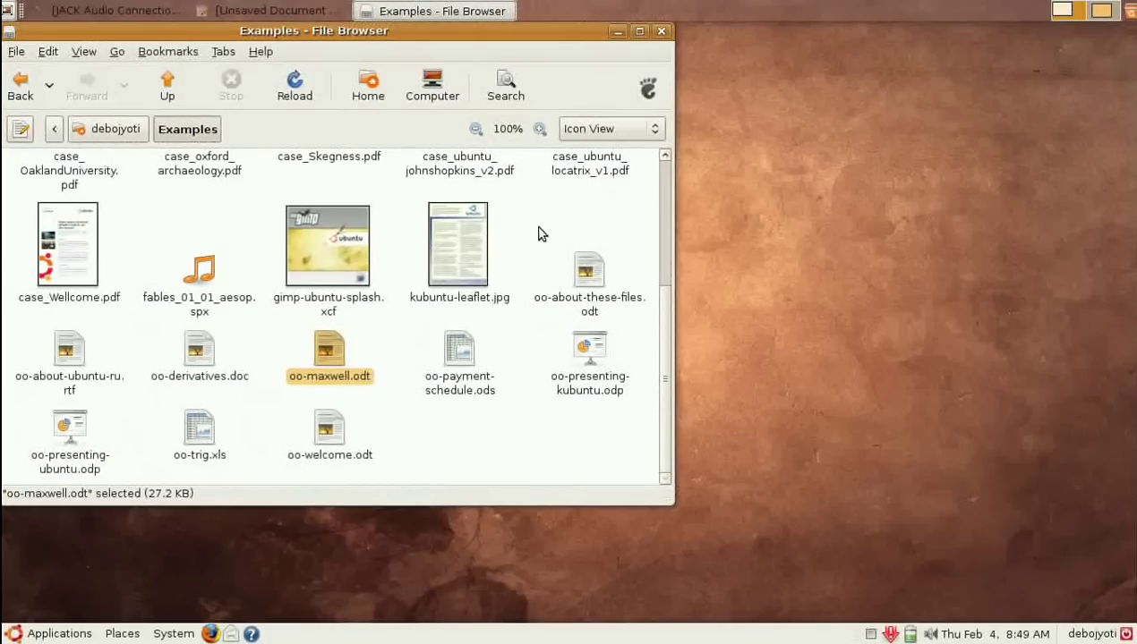
left_click(588, 345)
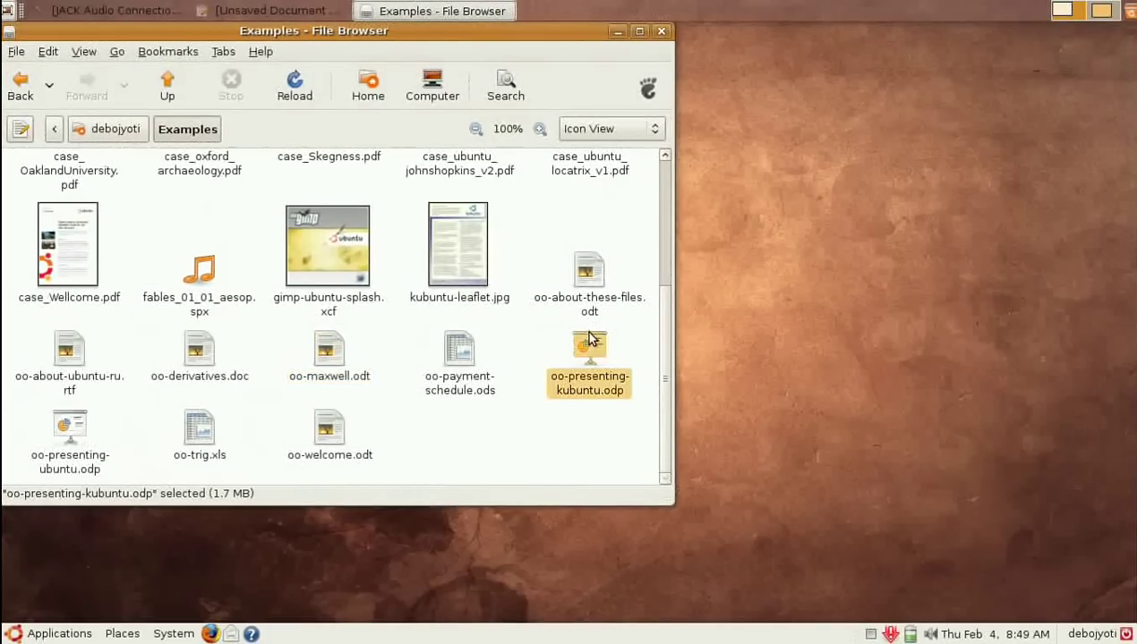
left_click(454, 355)
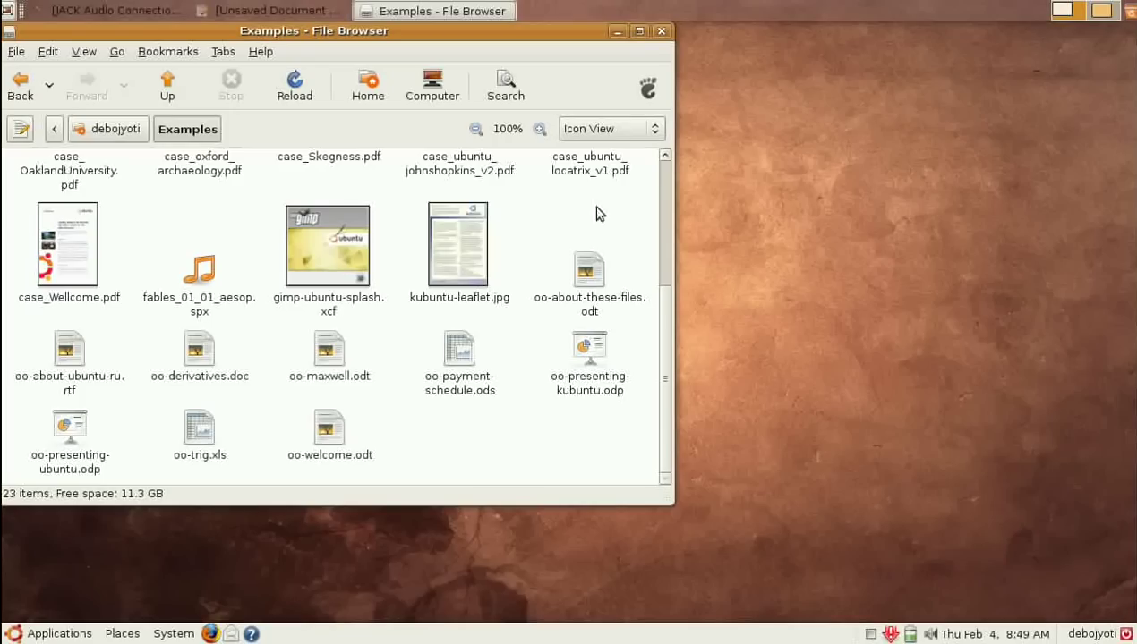
left_click(616, 33)
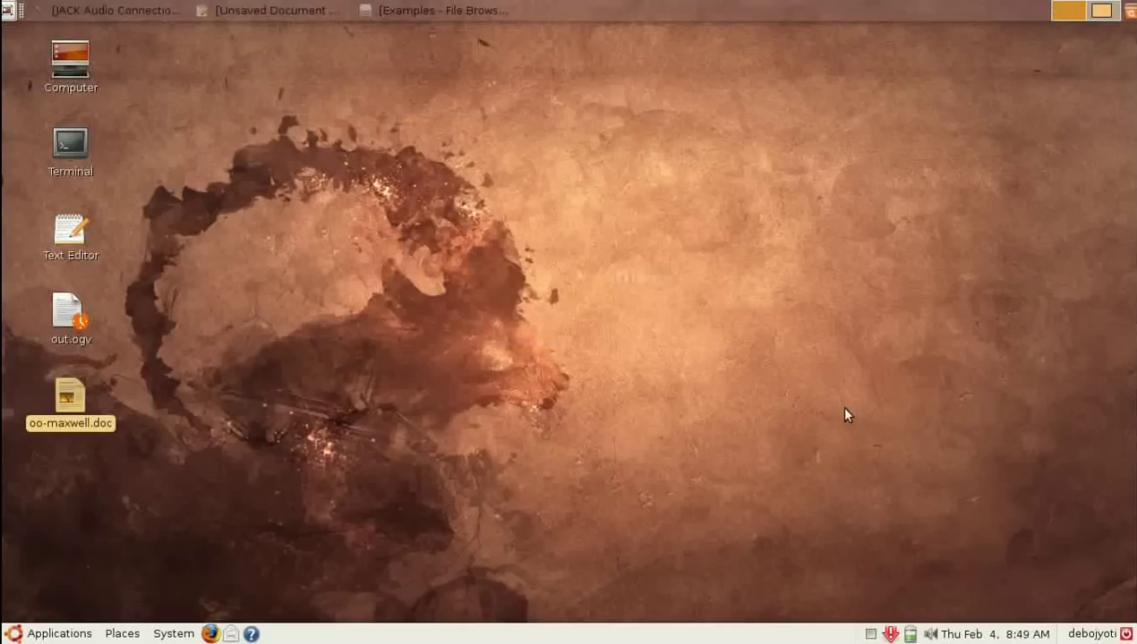